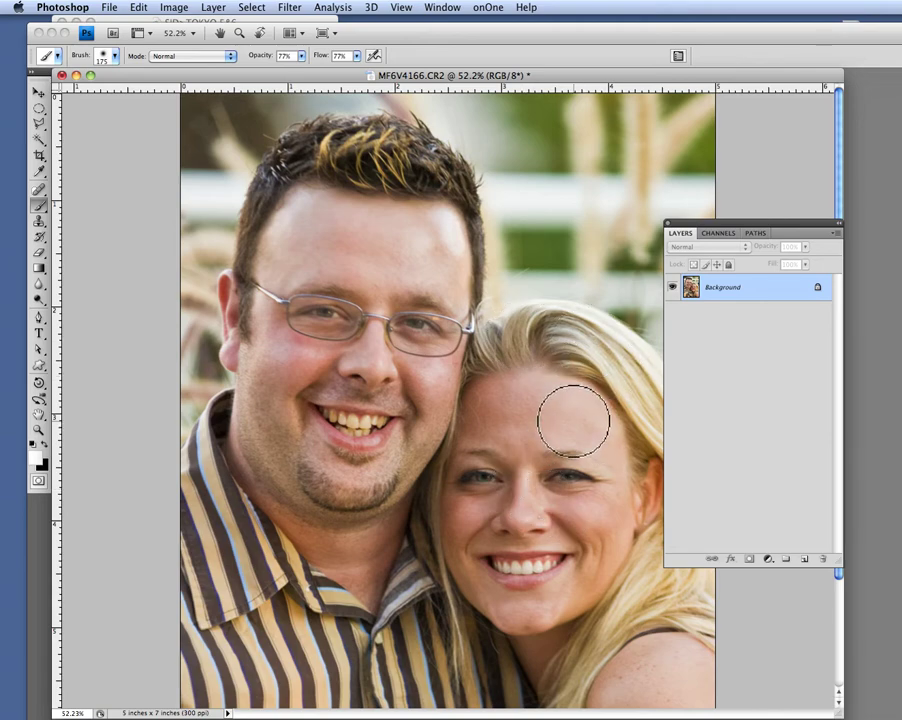
# Duplicate the photo onto Layer 1 and confirm the image is 5×7 inches at 300 ppi.
pyautogui.press('super+j')
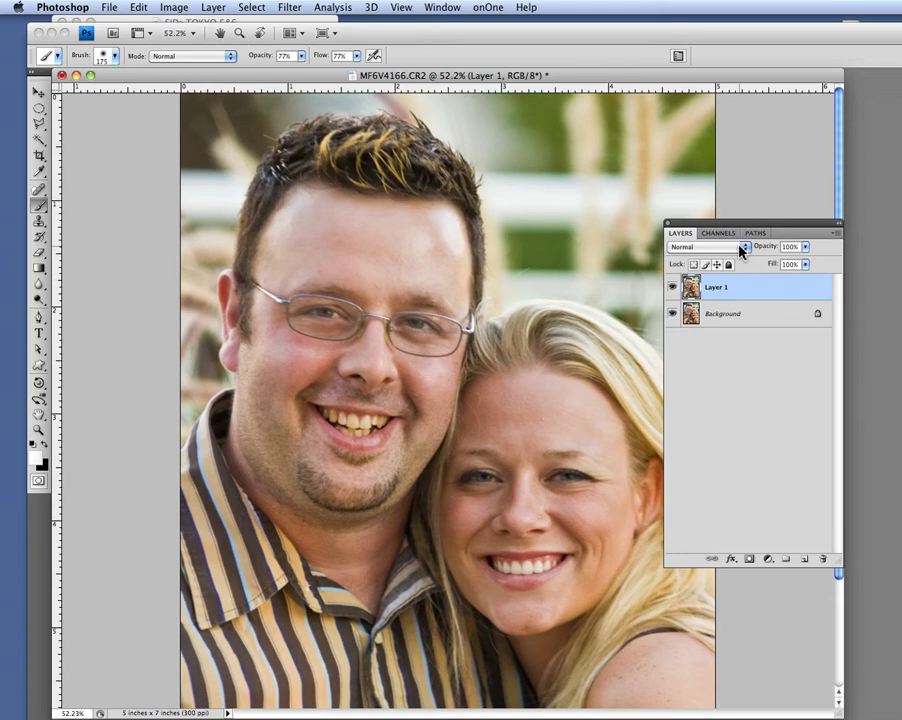
pyautogui.click(176, 8)
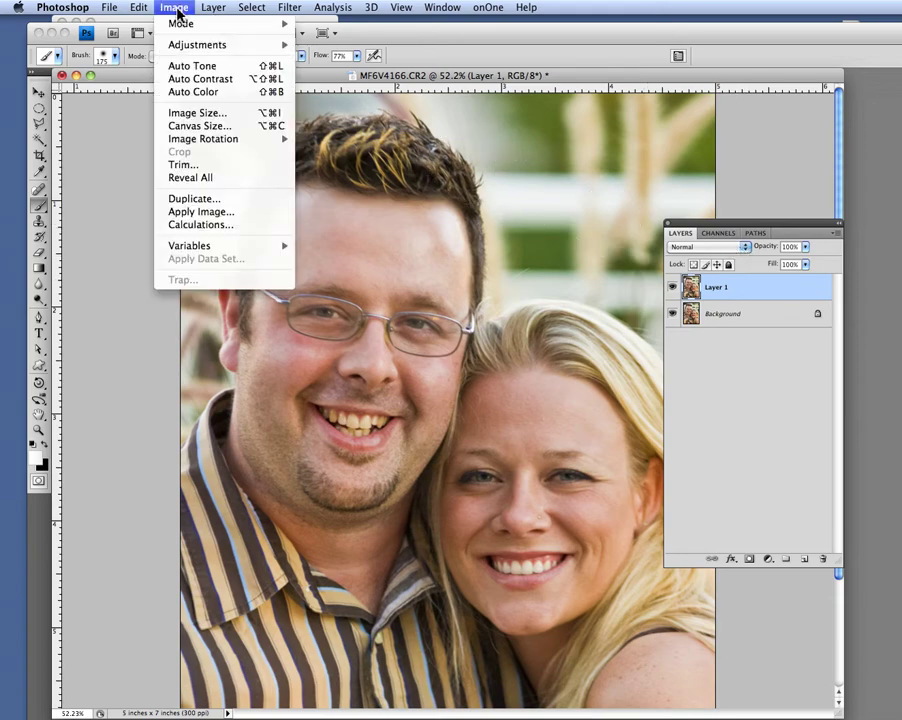
pyautogui.click(197, 113)
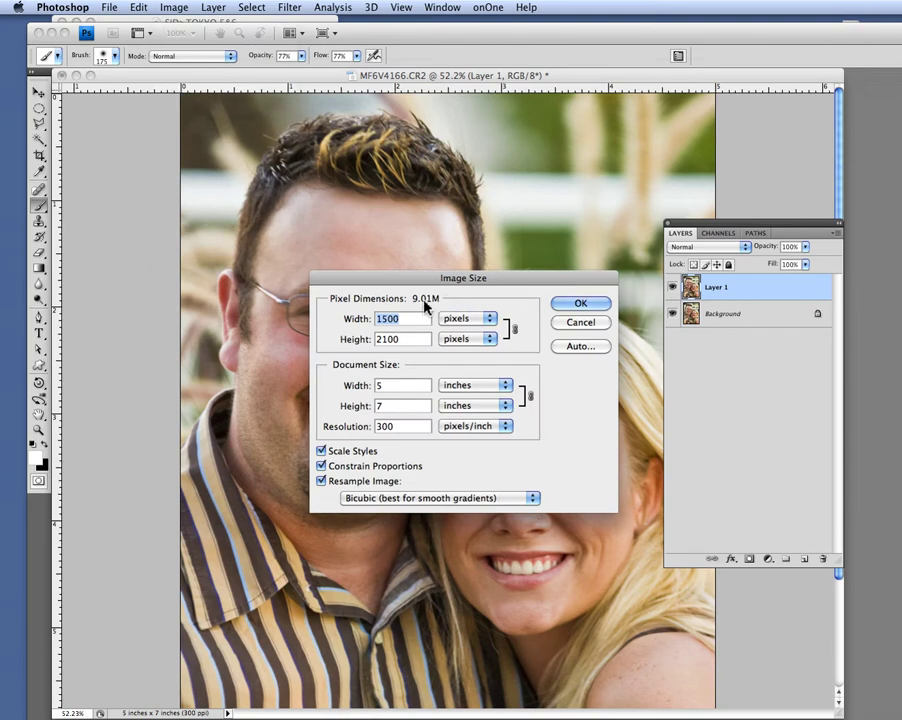
pyautogui.click(581, 322)
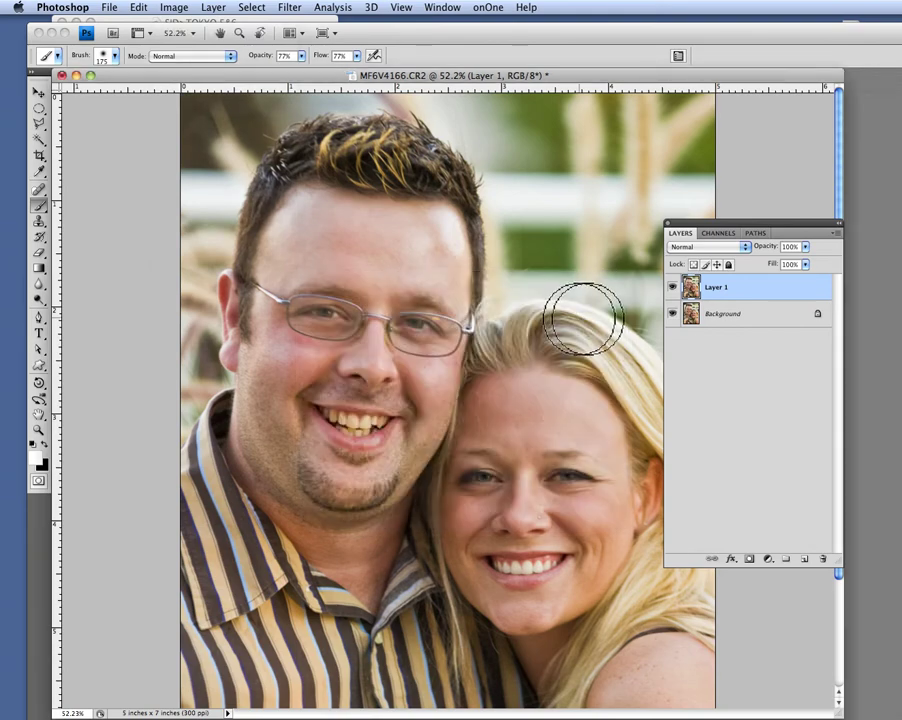
# Apply a Gaussian Blur with a 9.1-pixel radius to Layer 1.
pyautogui.click(291, 9)
pyautogui.moveTo(338, 152)
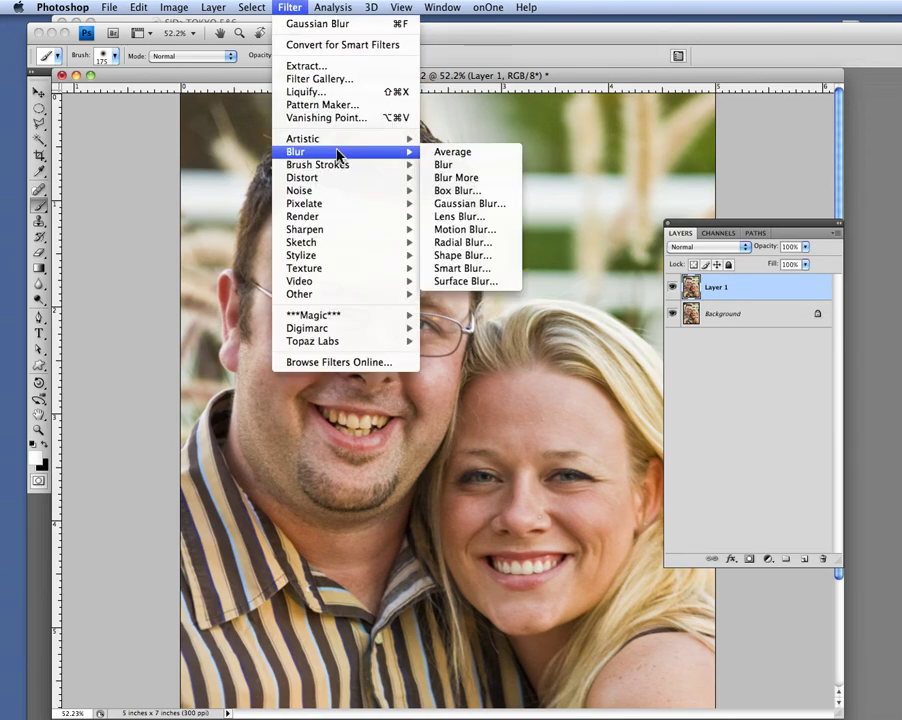
pyautogui.click(472, 203)
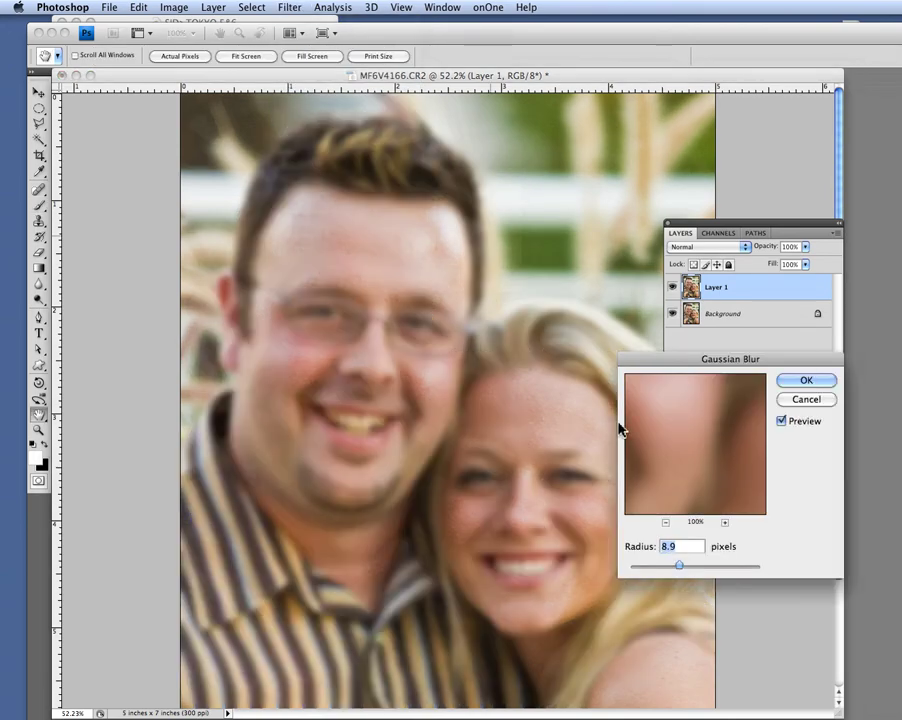
pyautogui.moveTo(680, 362); pyautogui.dragTo(445, 396)
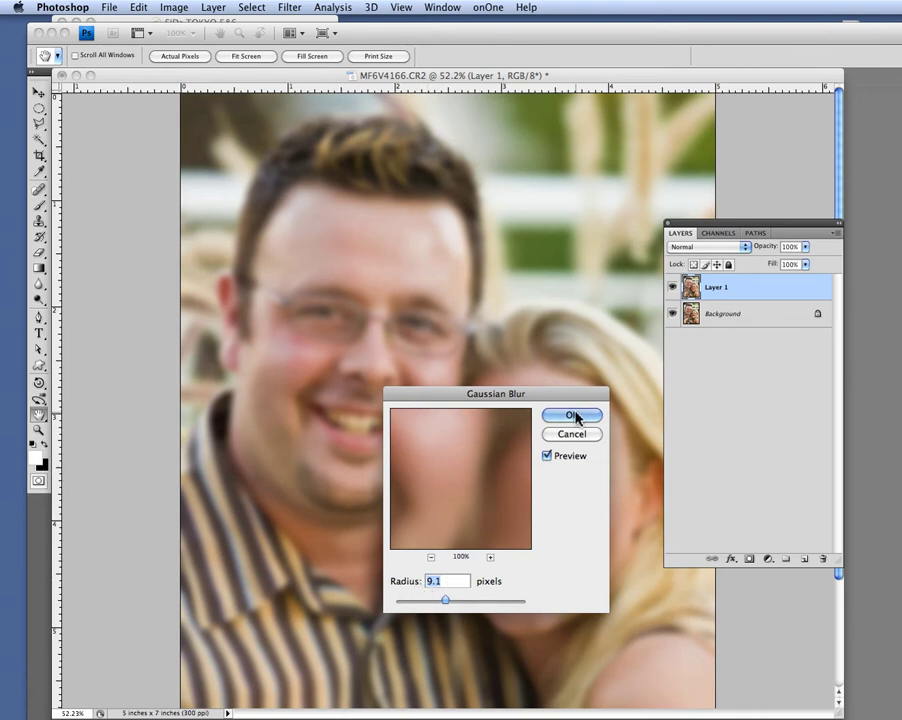
pyautogui.click(572, 416)
# Set the blurred Layer 1 to Darken blending at 17% opacity.
pyautogui.press('b')
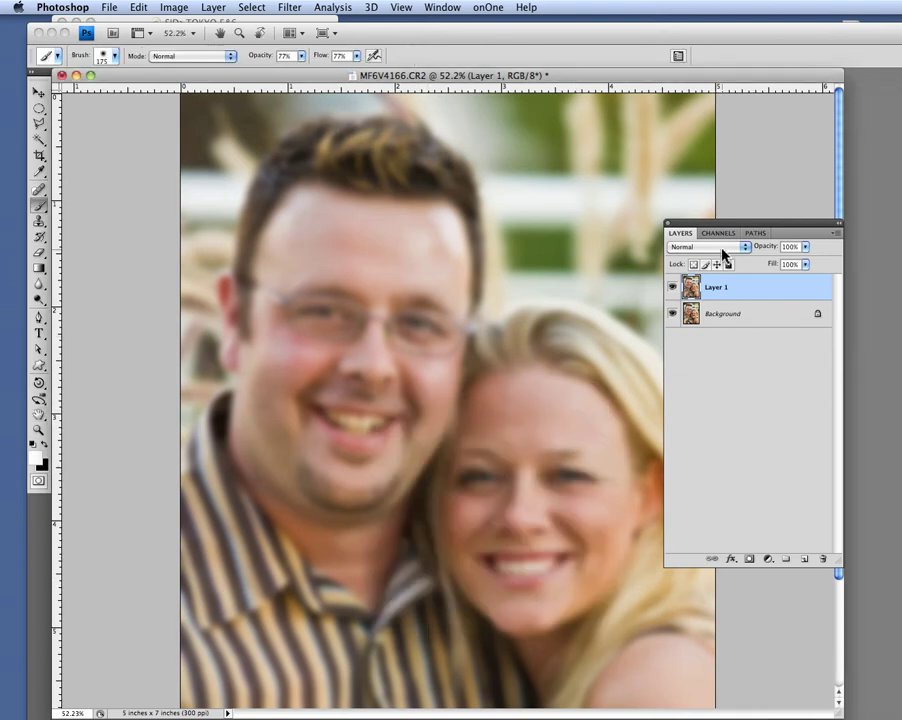
pyautogui.click(723, 255)
pyautogui.click(708, 272)
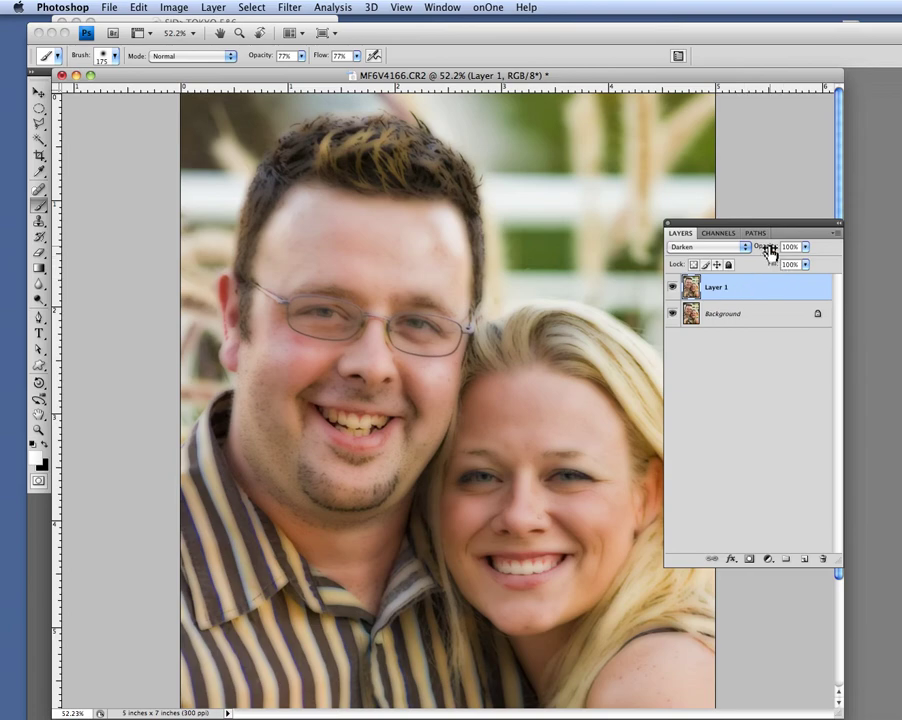
pyautogui.moveTo(772, 256)
pyautogui.mouseDown()
pyautogui.moveTo(757, 252)
pyautogui.moveTo(775, 253)
pyautogui.moveTo(767, 254)
pyautogui.mouseUp()
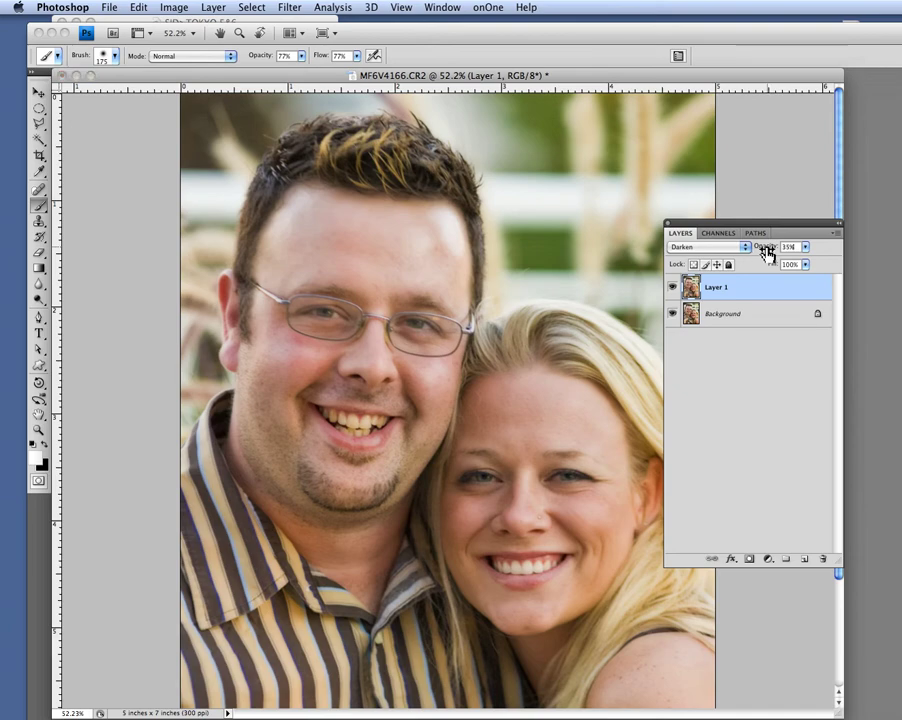
# Toggle Layer 1's visibility to compare the portrait with and without the softening.
pyautogui.click(673, 291)
pyautogui.click(673, 291)
pyautogui.click(674, 291)
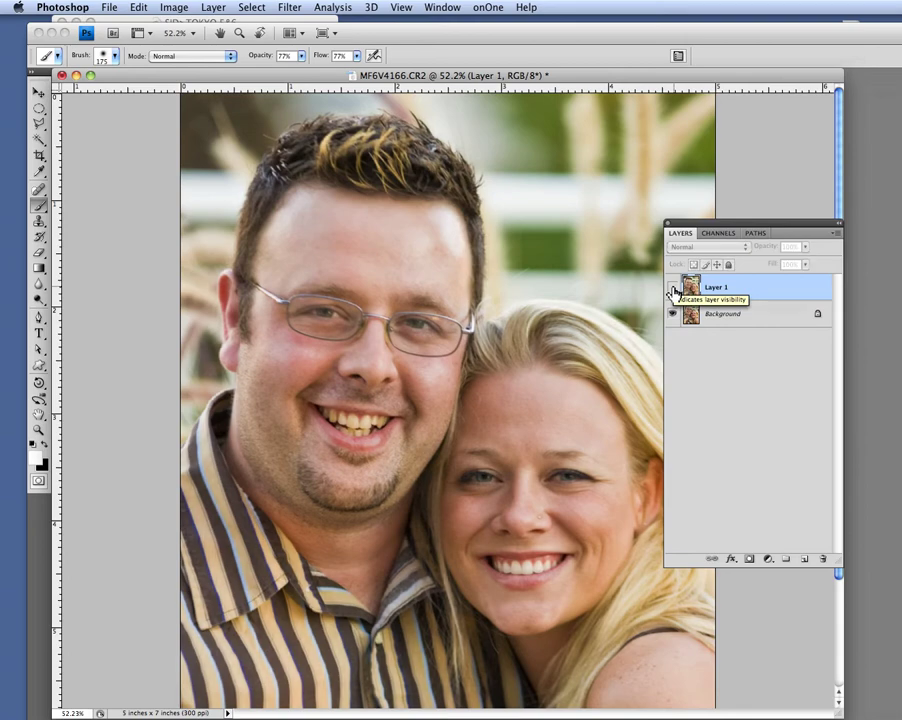
pyautogui.click(674, 291)
pyautogui.click(674, 291)
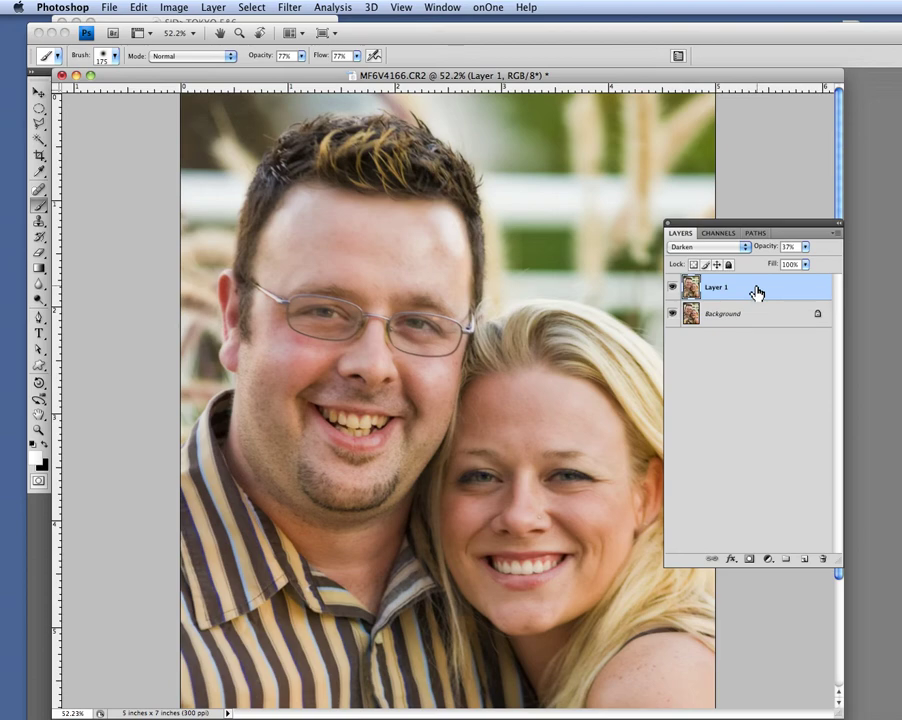
# Duplicate Layer 1, set the copy to Lighten mode, and raise its opacity.
pyautogui.press('super+j')
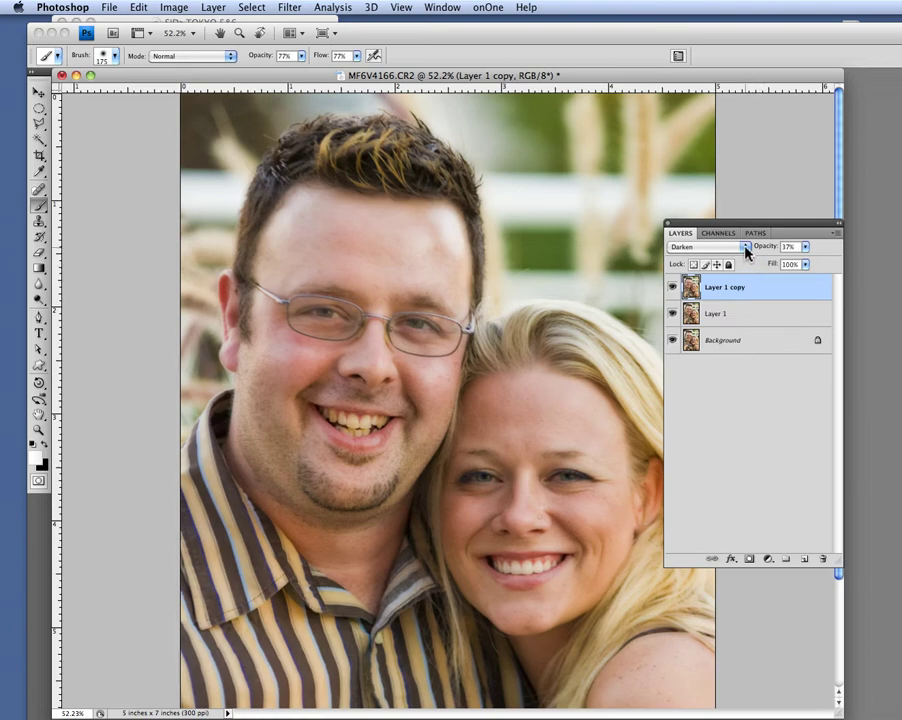
pyautogui.click(745, 249)
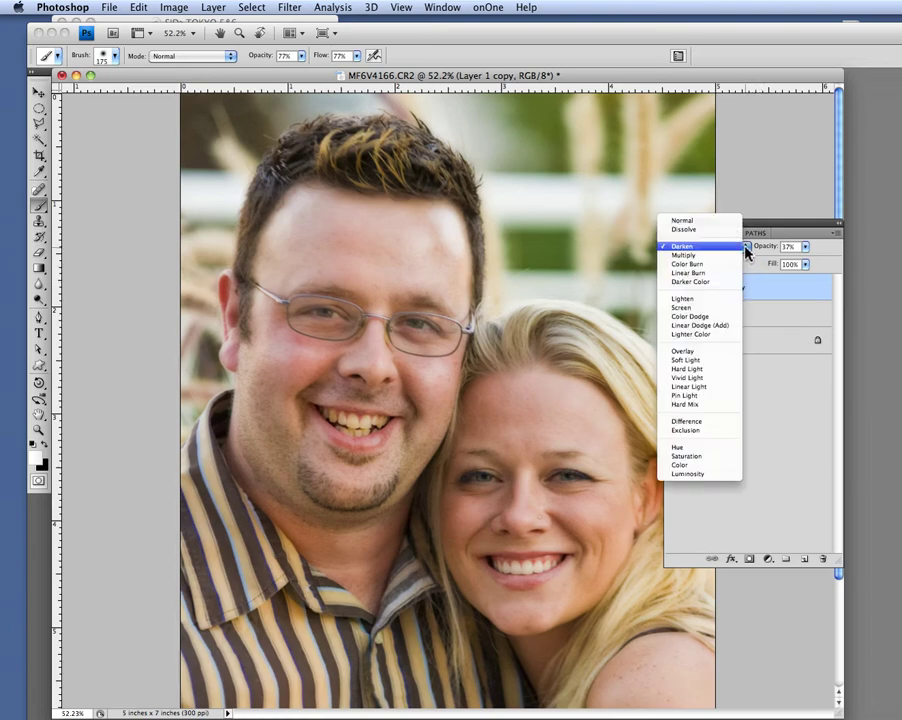
pyautogui.click(737, 298)
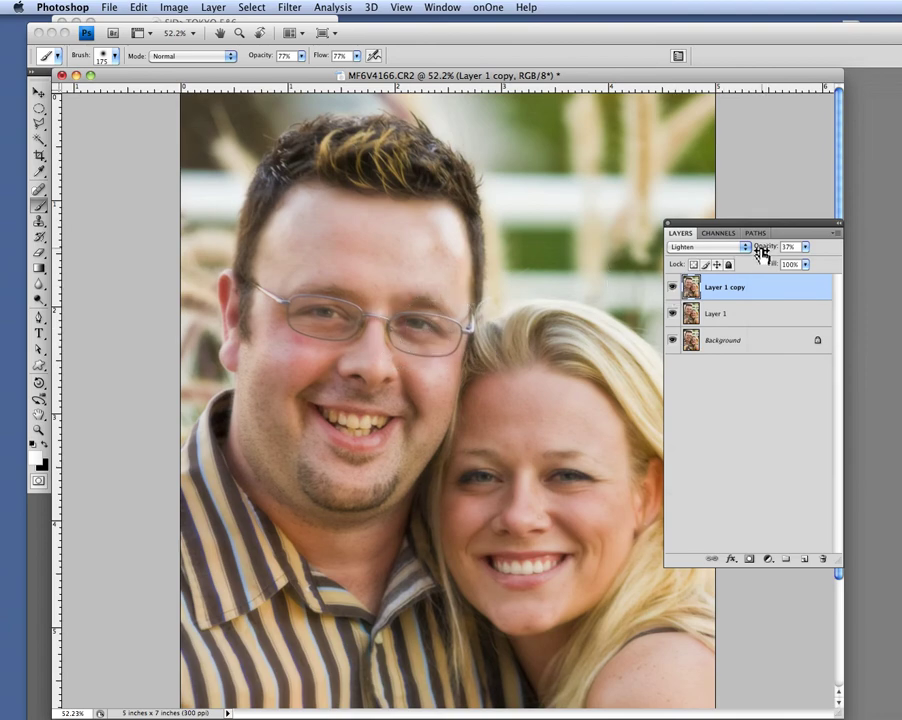
pyautogui.moveTo(760, 254)
pyautogui.mouseDown()
pyautogui.moveTo(825, 263)
pyautogui.moveTo(766, 254)
pyautogui.mouseUp()
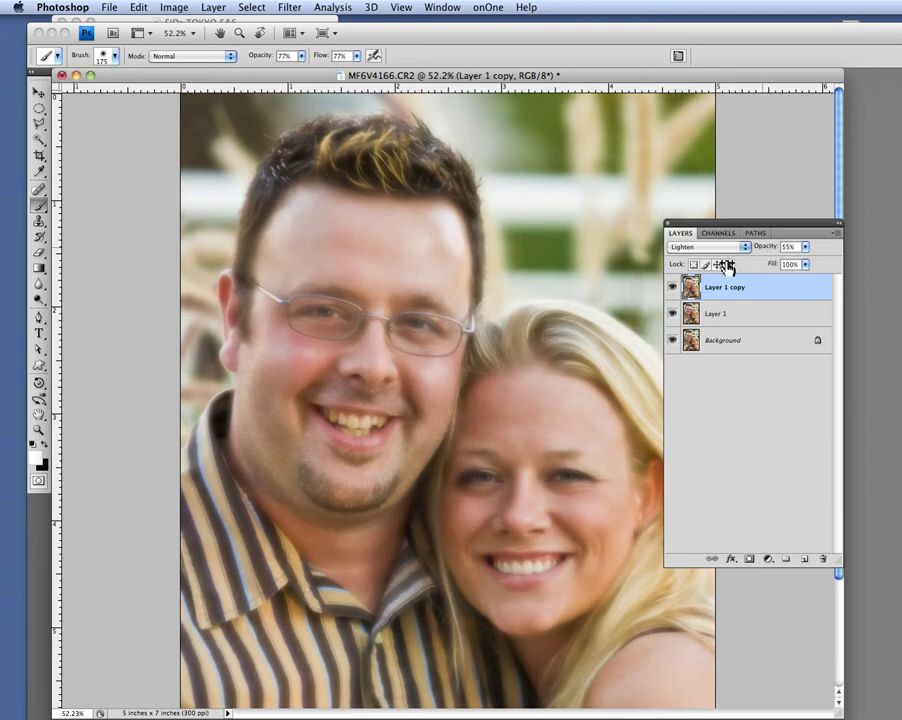
# Toggle the Lighten copy layer's visibility to compare its effect on the portrait.
pyautogui.click(673, 289)
pyautogui.click(673, 289)
pyautogui.click(673, 289)
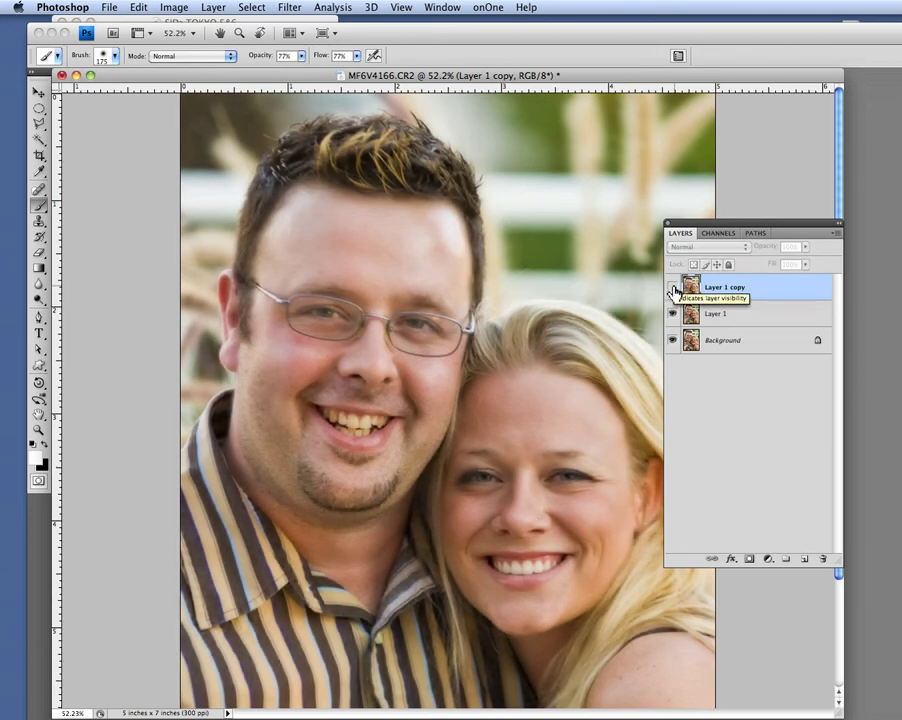
pyautogui.click(673, 289)
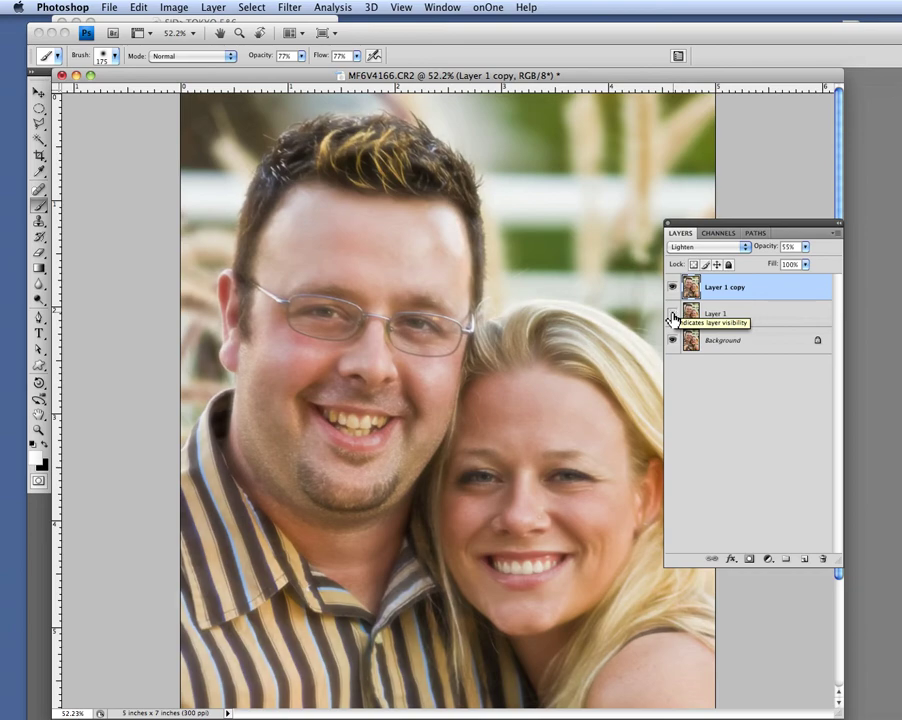
pyautogui.click(673, 289)
pyautogui.click(673, 289)
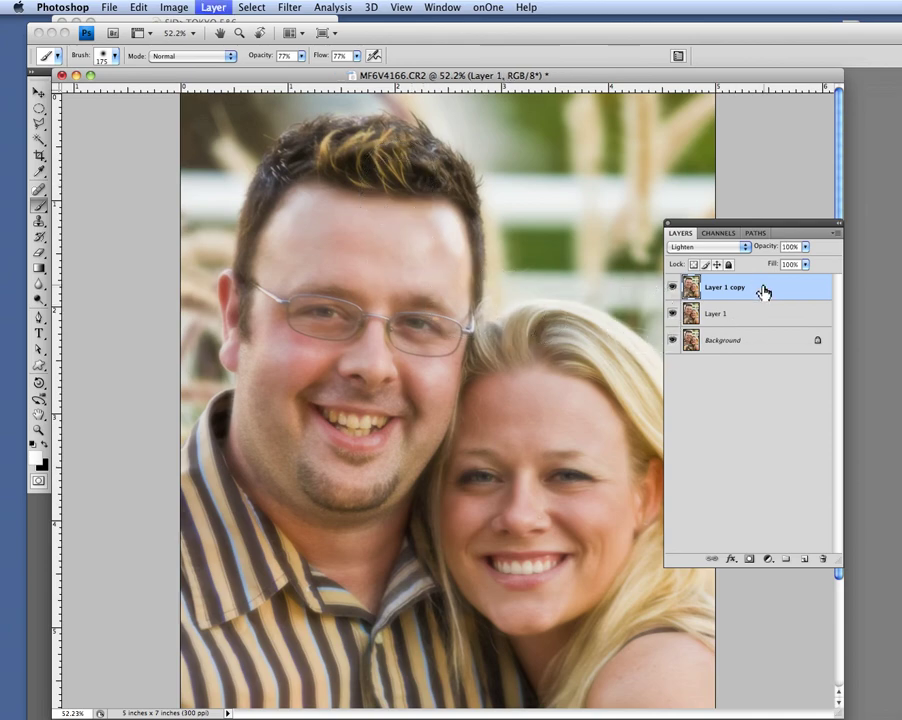
# Delete Layer 1 copy, set Layer 1 to 87% opacity, and add a white layer mask.
pyautogui.press('BackSpace')
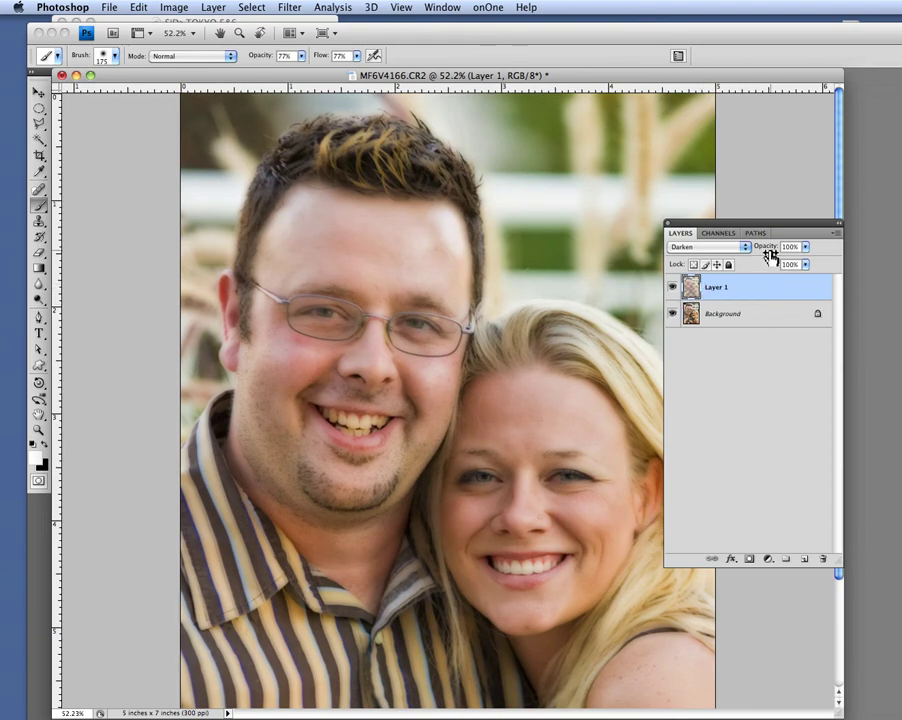
pyautogui.moveTo(773, 254); pyautogui.dragTo(766, 255)
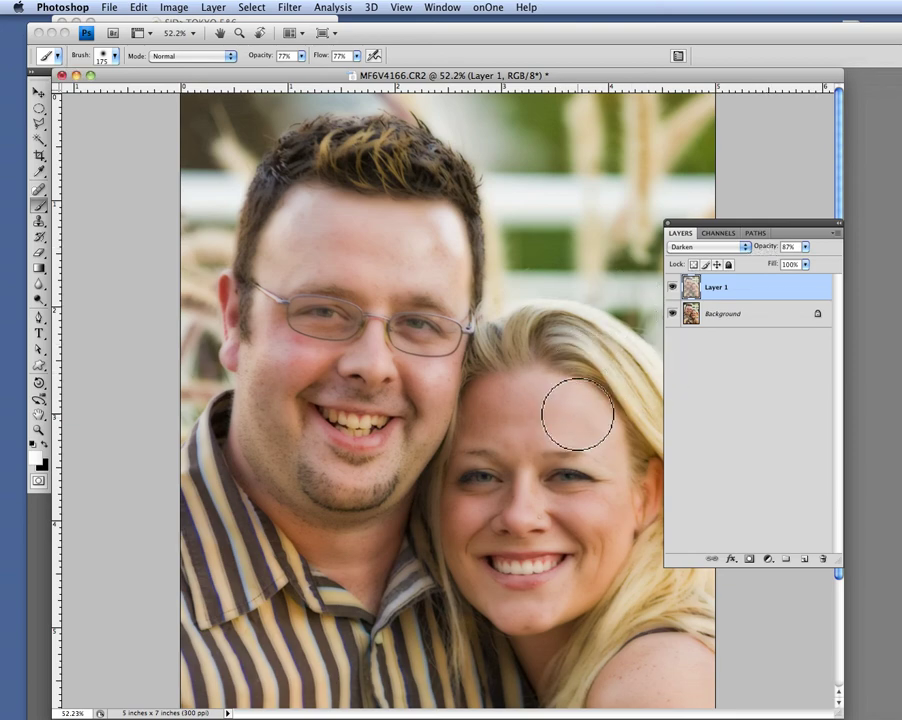
pyautogui.click(749, 558)
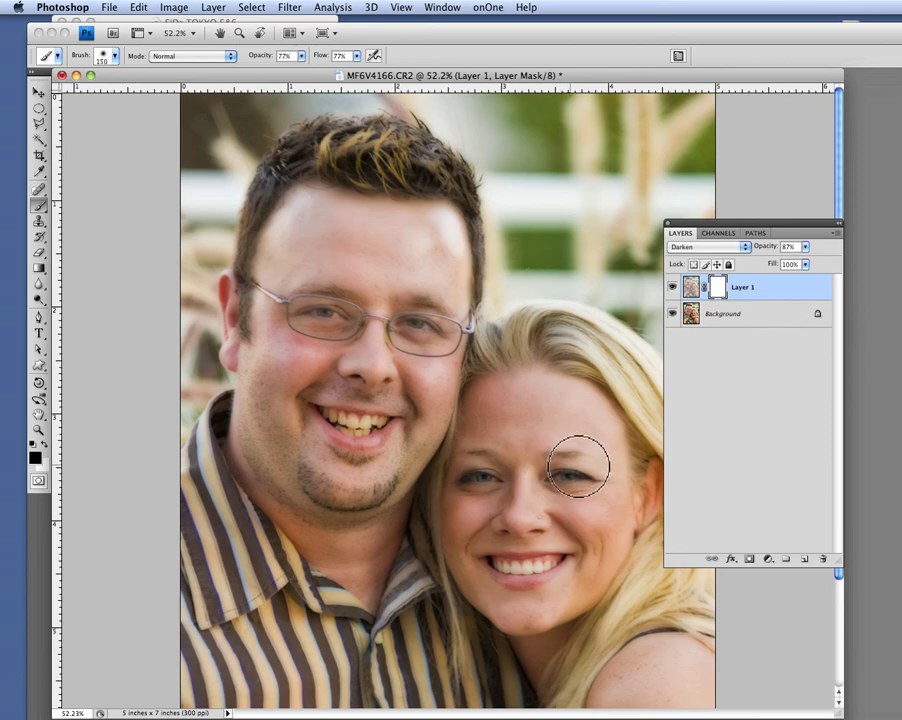
# With a 125-pixel brush, paint black on the mask over her eyes and smile, and his teeth and glasses.
pyautogui.press('[')
pyautogui.press('[')
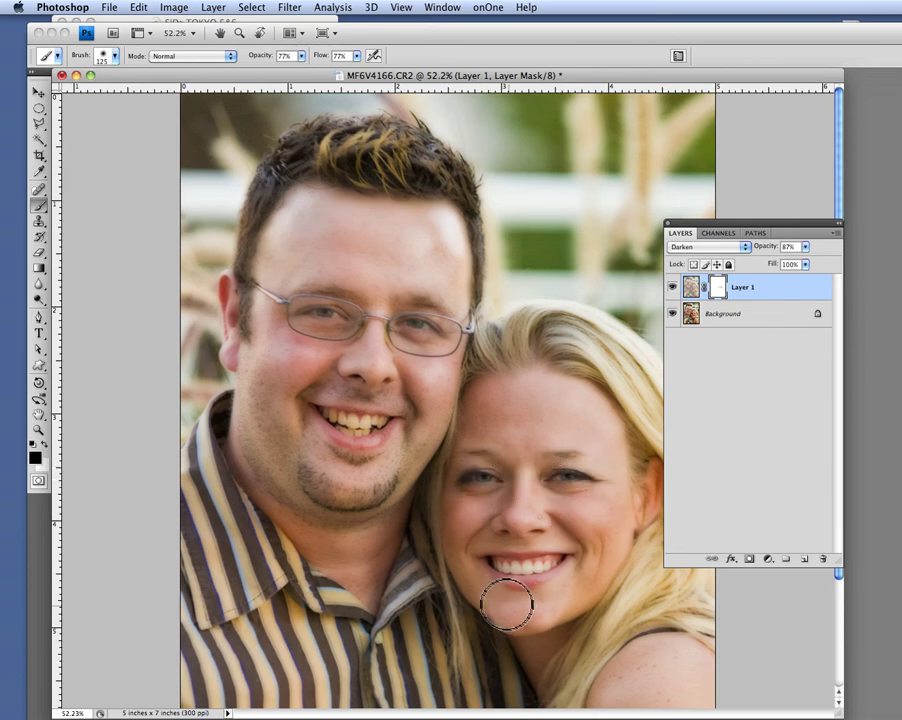
pyautogui.moveTo(488, 544)
pyautogui.mouseDown()
pyautogui.moveTo(540, 560)
pyautogui.moveTo(573, 557)
pyautogui.mouseUp()
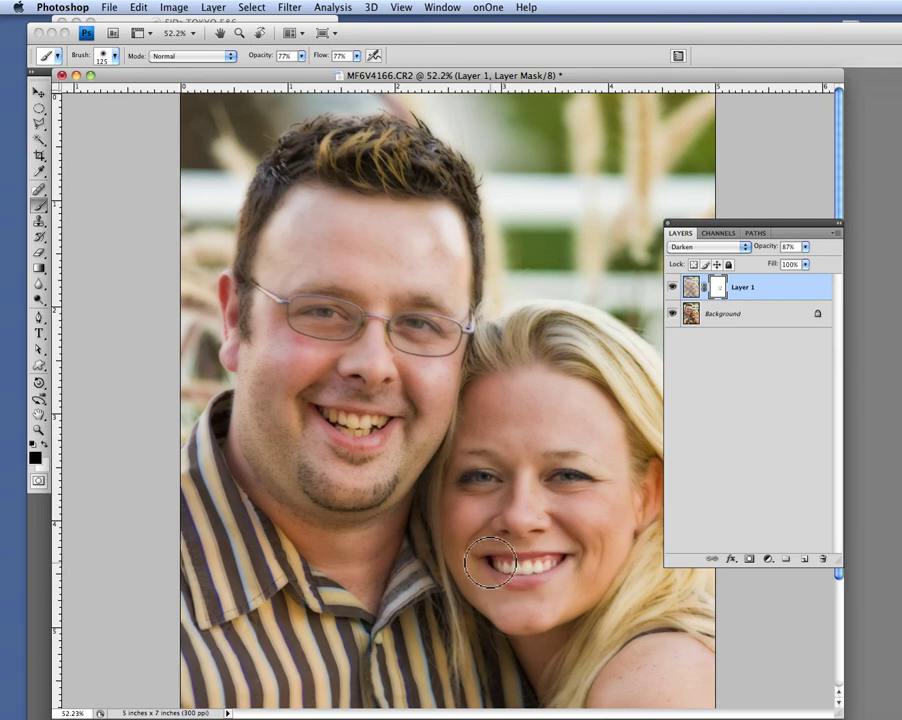
pyautogui.moveTo(370, 432)
pyautogui.mouseDown()
pyautogui.moveTo(319, 406)
pyautogui.moveTo(360, 420)
pyautogui.mouseUp()
pyautogui.moveTo(373, 326)
pyautogui.mouseDown()
pyautogui.moveTo(375, 358)
pyautogui.moveTo(386, 368)
pyautogui.moveTo(365, 328)
pyautogui.moveTo(294, 304)
pyautogui.moveTo(405, 307)
pyautogui.moveTo(446, 323)
pyautogui.moveTo(309, 316)
pyautogui.moveTo(364, 344)
pyautogui.moveTo(328, 334)
pyautogui.moveTo(377, 446)
pyautogui.moveTo(319, 408)
pyautogui.moveTo(406, 431)
pyautogui.moveTo(394, 451)
pyautogui.moveTo(356, 423)
pyautogui.mouseUp()
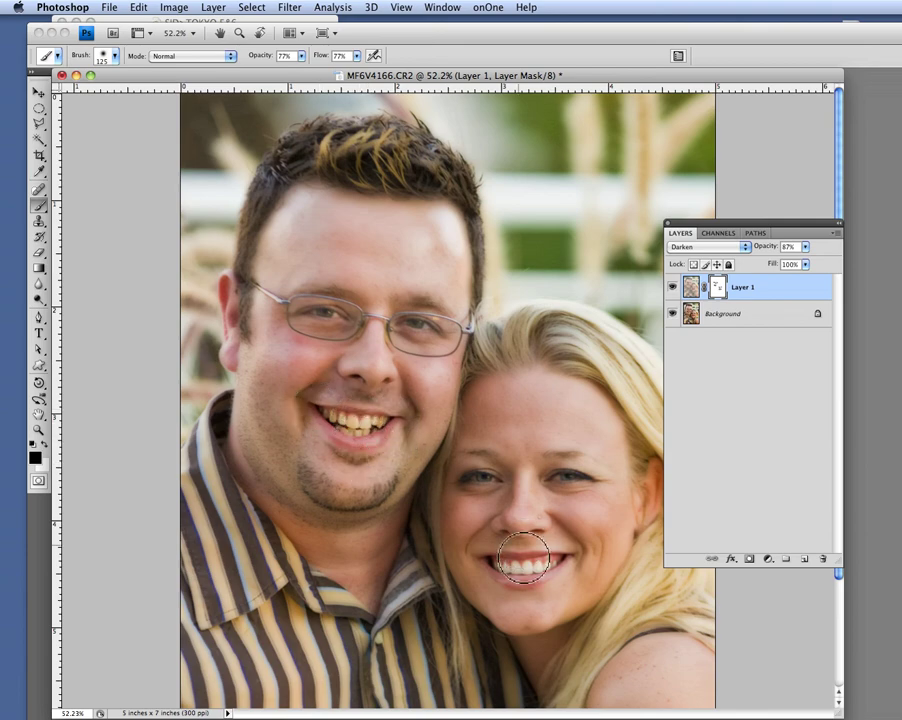
pyautogui.click(672, 289)
pyautogui.click(672, 289)
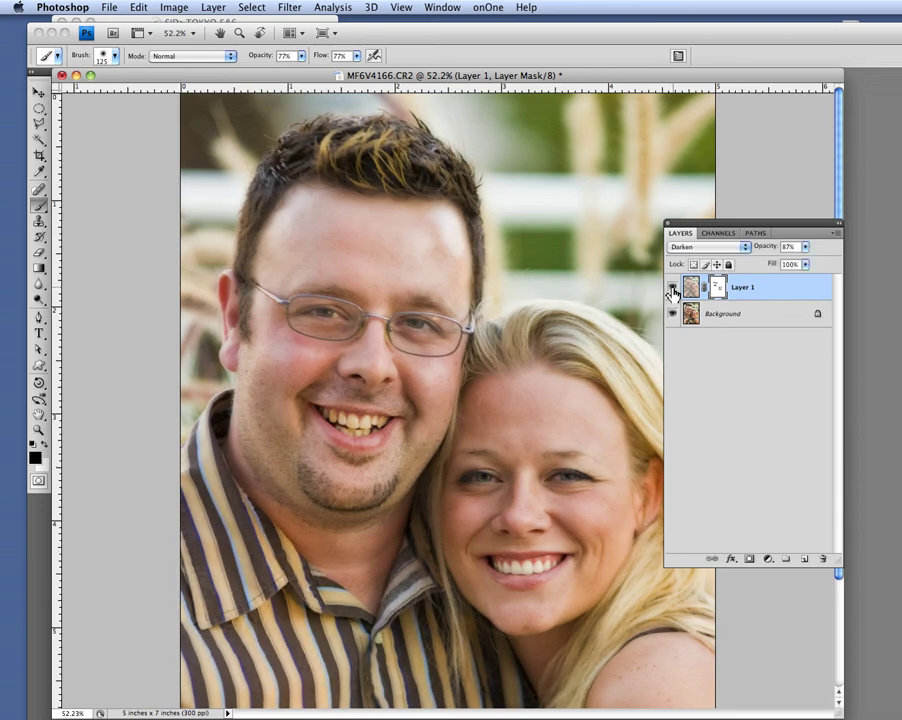
pyautogui.click(672, 289)
pyautogui.click(672, 289)
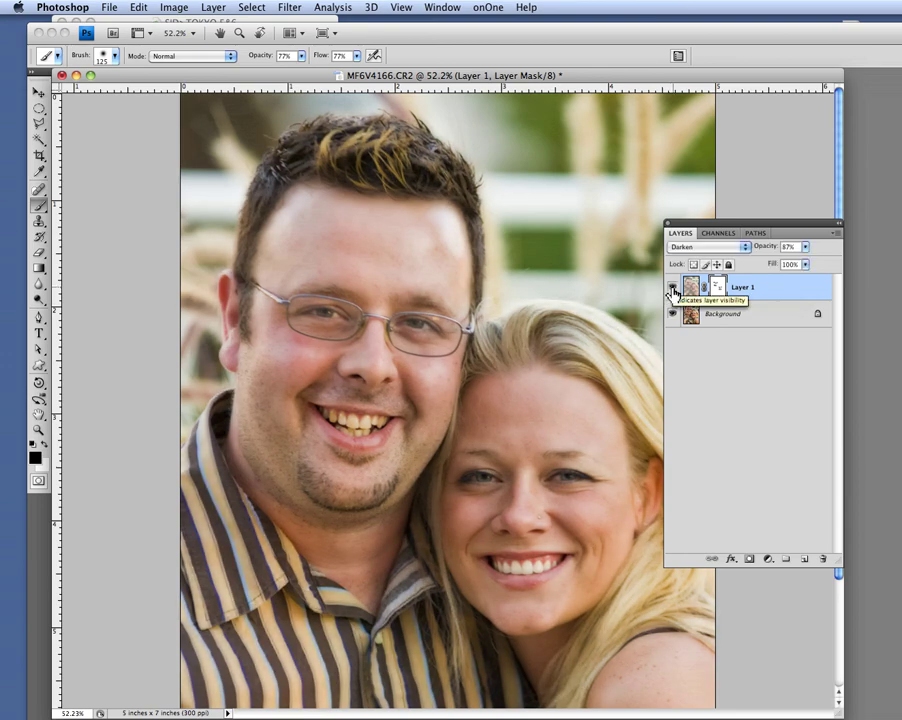
pyautogui.click(673, 290)
pyautogui.click(672, 289)
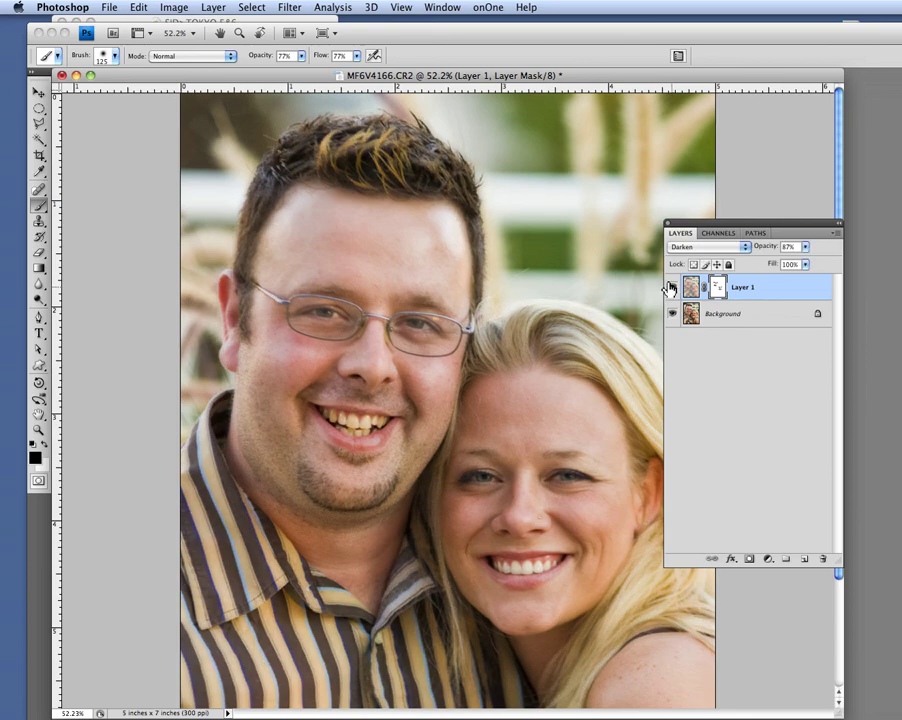
pyautogui.click(673, 289)
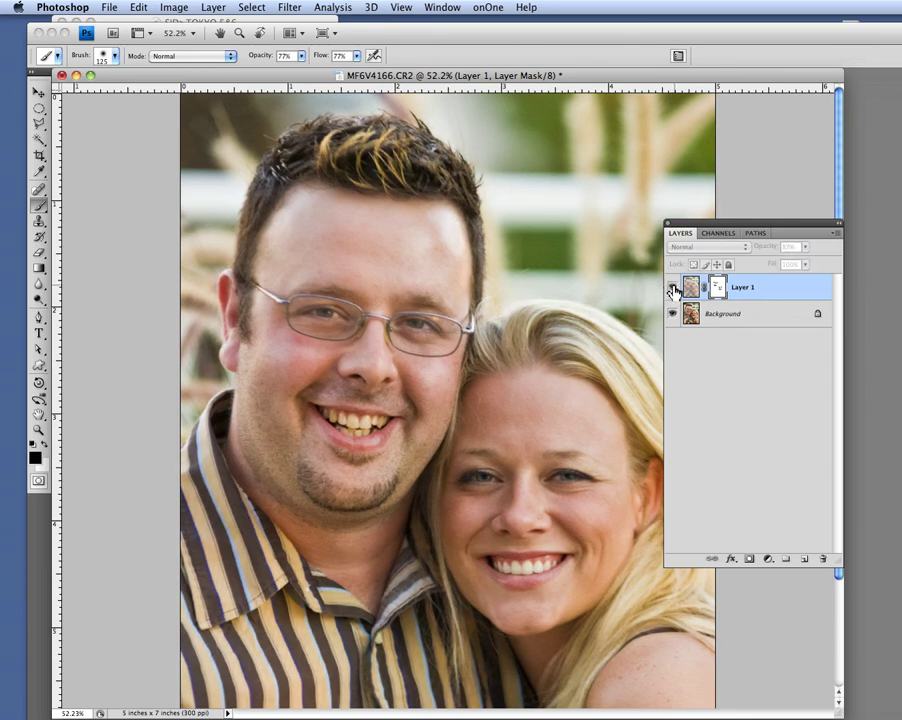
pyautogui.click(673, 290)
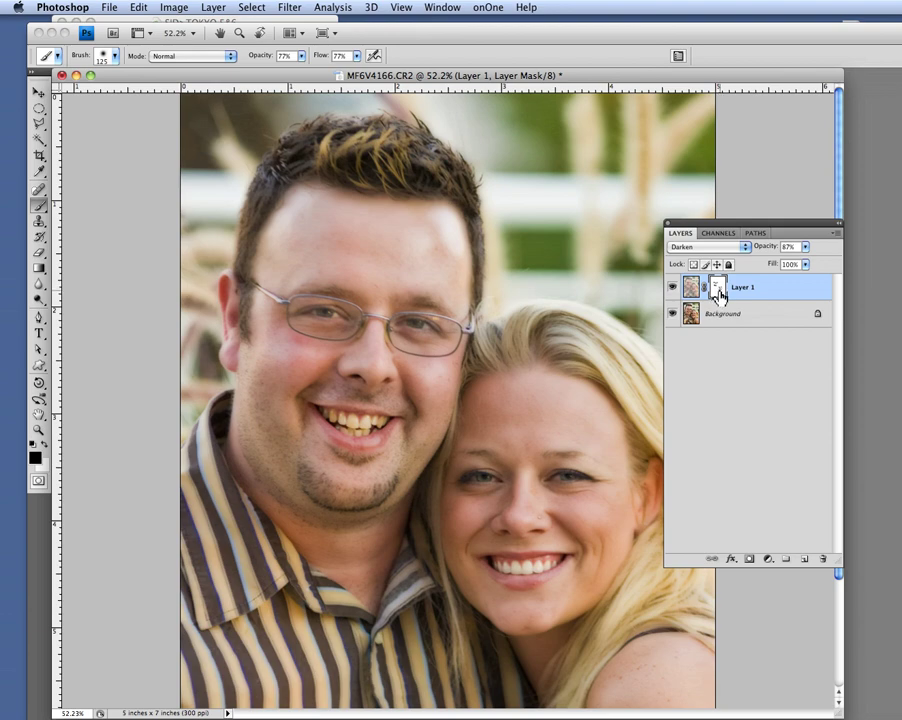
pyautogui.keyDown('alt'); pyautogui.click(719, 292); pyautogui.keyUp('alt')
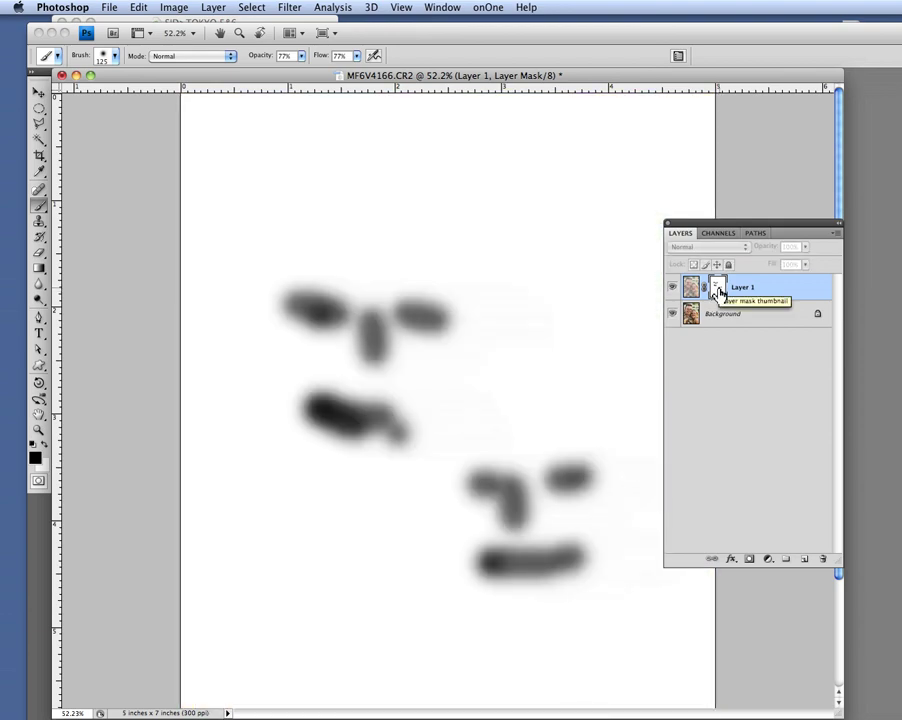
pyautogui.keyDown('alt'); pyautogui.click(720, 293); pyautogui.keyUp('alt')
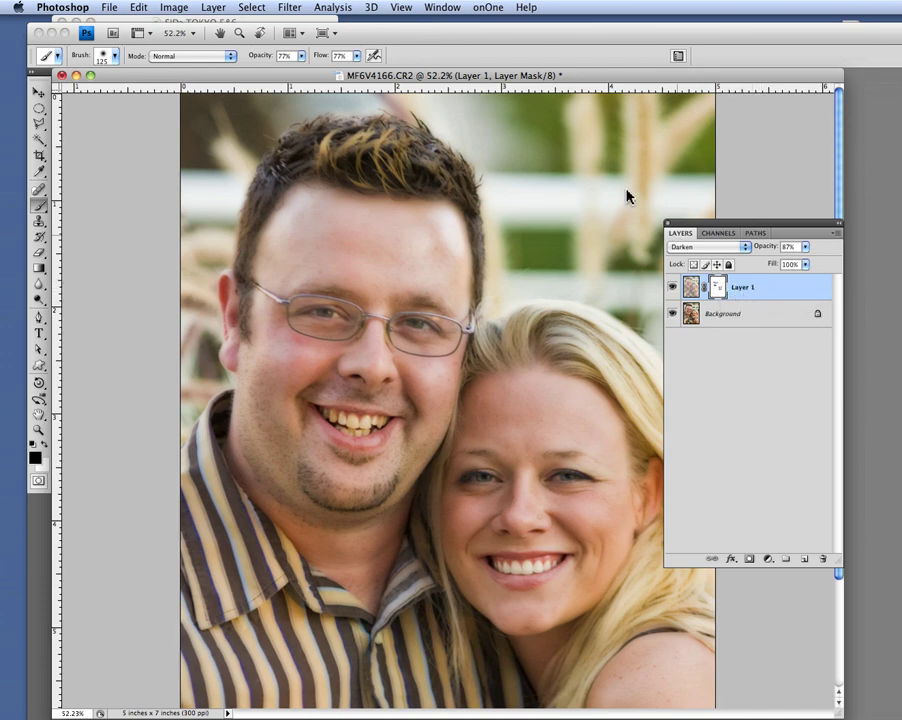
# Flatten Layer 1 and the Background into a single Background layer with Layer > Flatten Image.
pyautogui.click(221, 11)
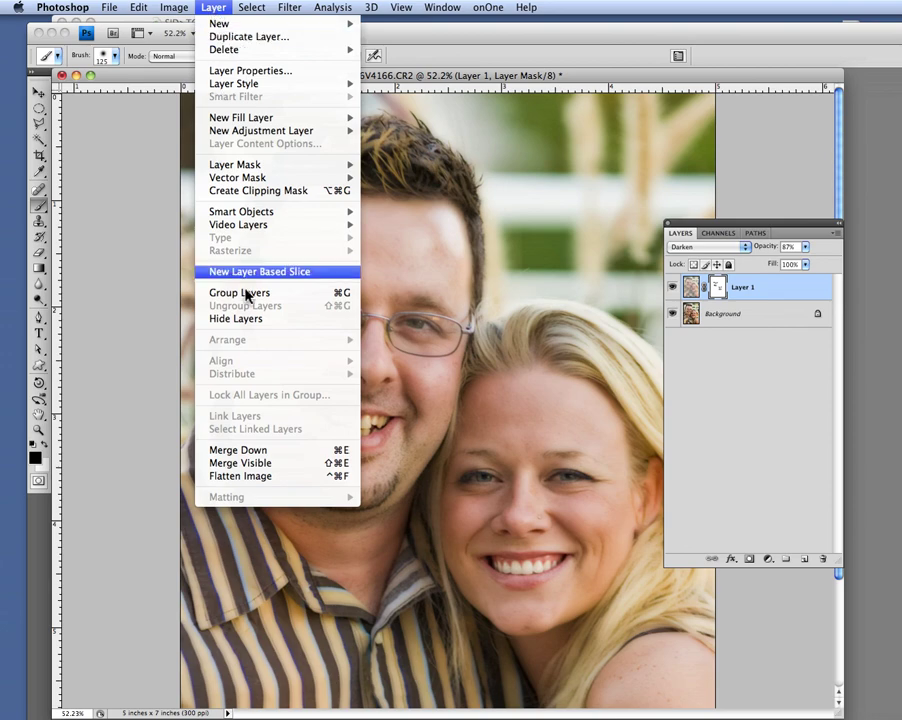
pyautogui.click(259, 477)
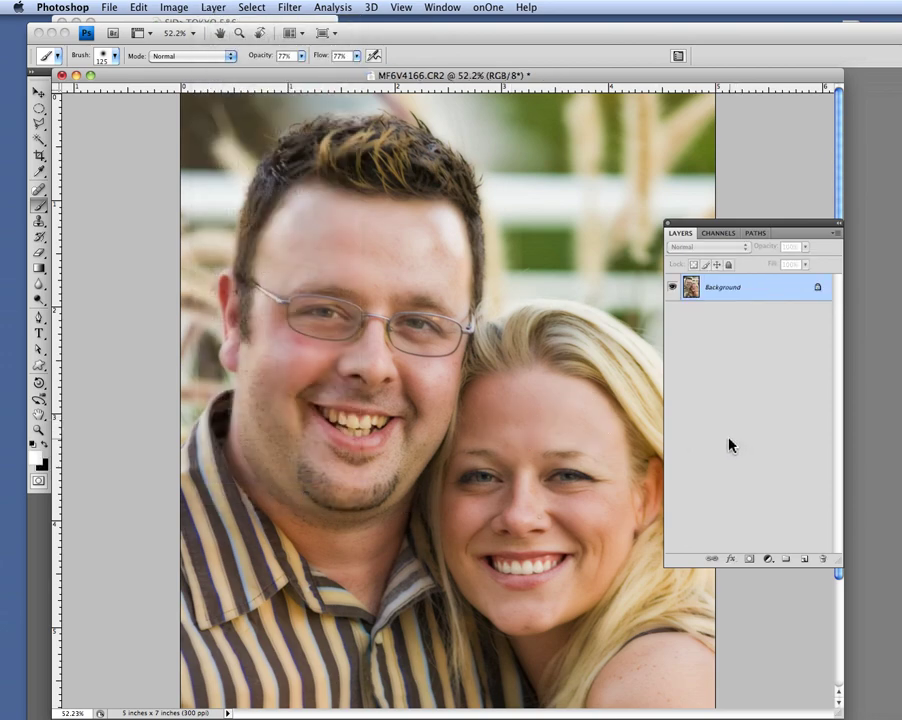
pyautogui.scroll(3, 556, 468)
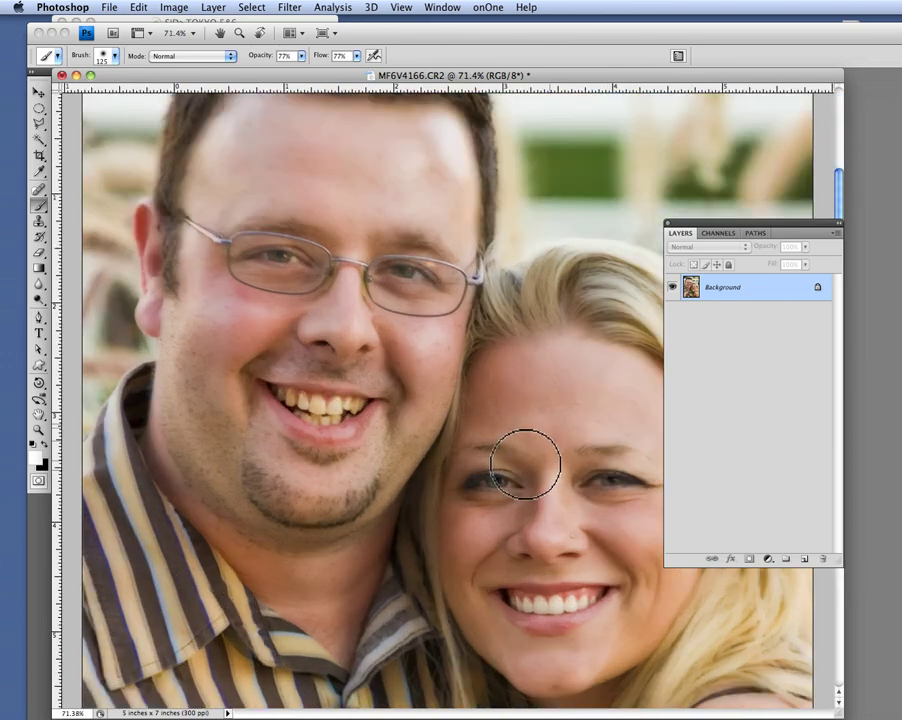